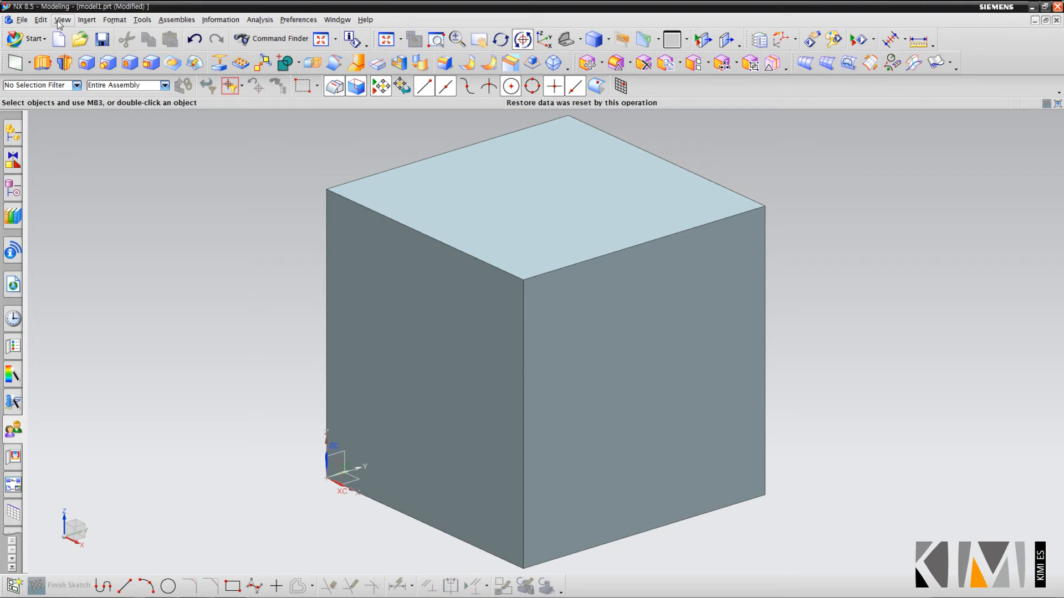
- Open the L6 six views layout with all views fitted
click(81, 120)
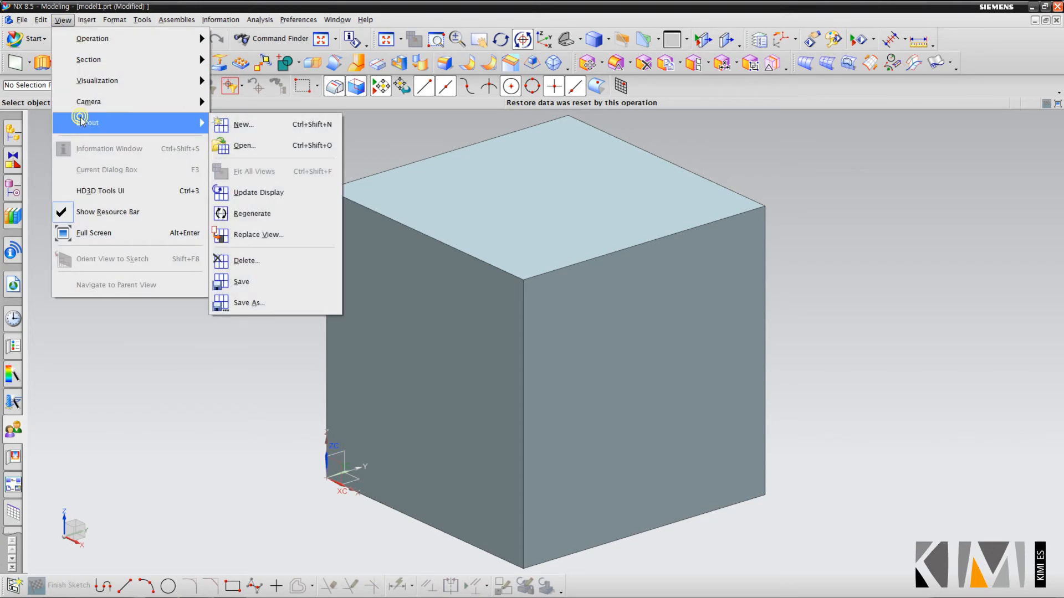
click(240, 146)
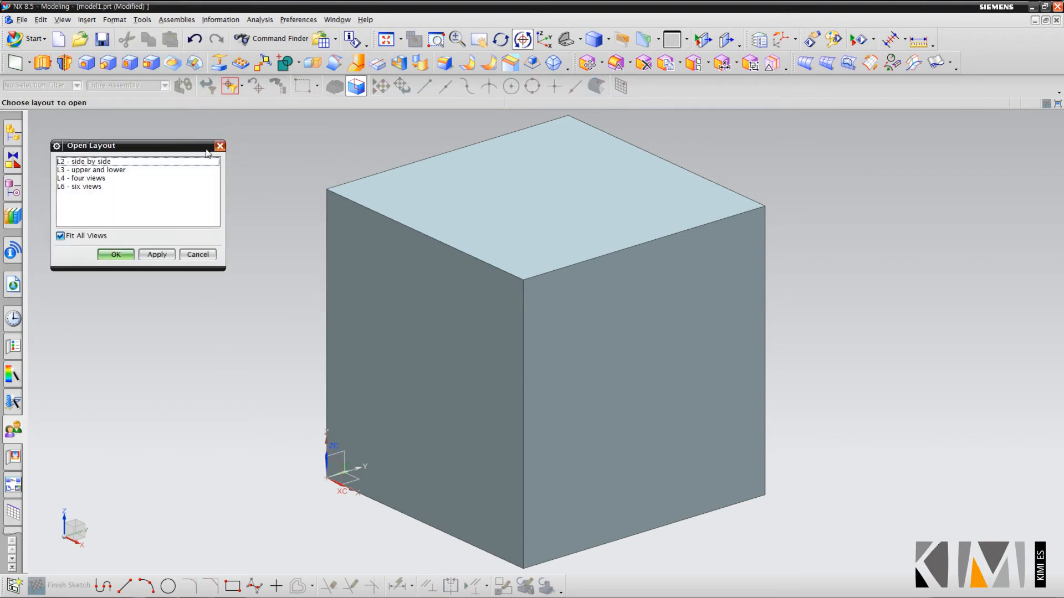
click(82, 187)
click(119, 254)
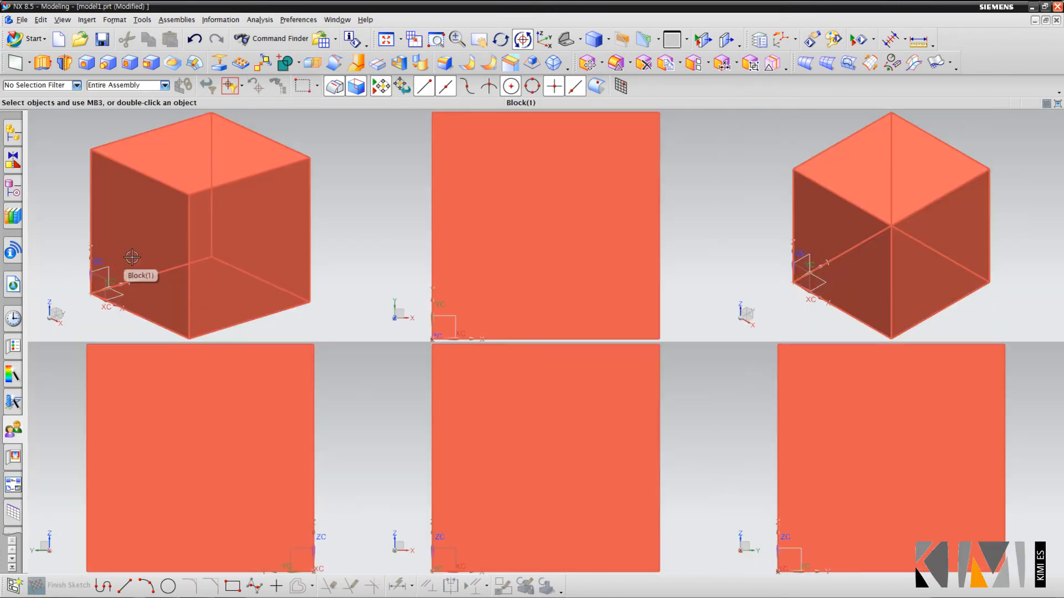
- Zoom out in each of the six views of the cube and fit all views at once
scroll(476, 249, down, 4)
scroll(792, 256, down, 4)
scroll(828, 405, down, 4)
scroll(584, 458, down, 4)
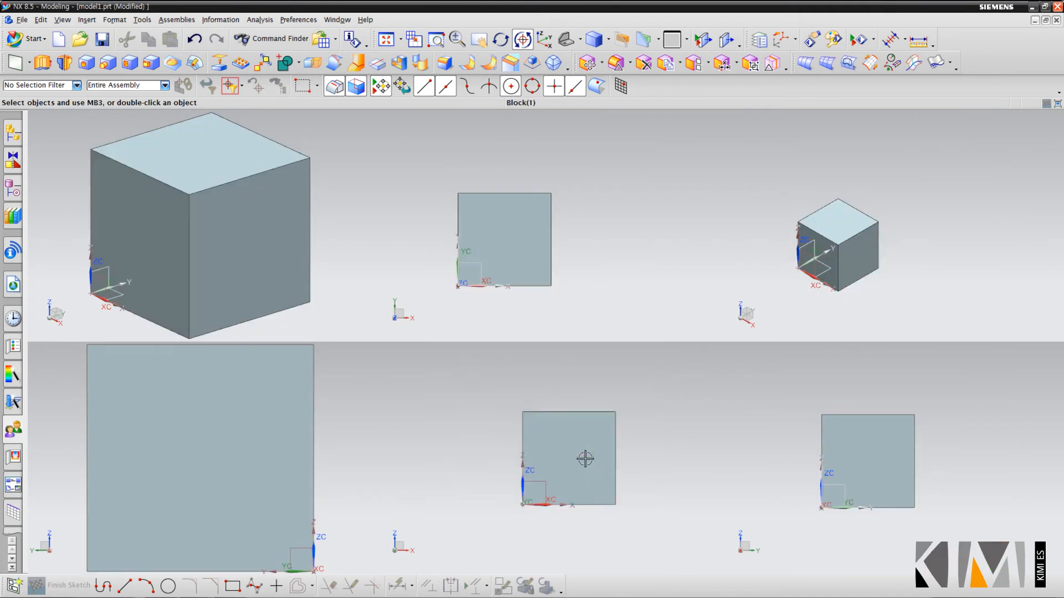
scroll(254, 458, down, 4)
scroll(257, 322, down, 4)
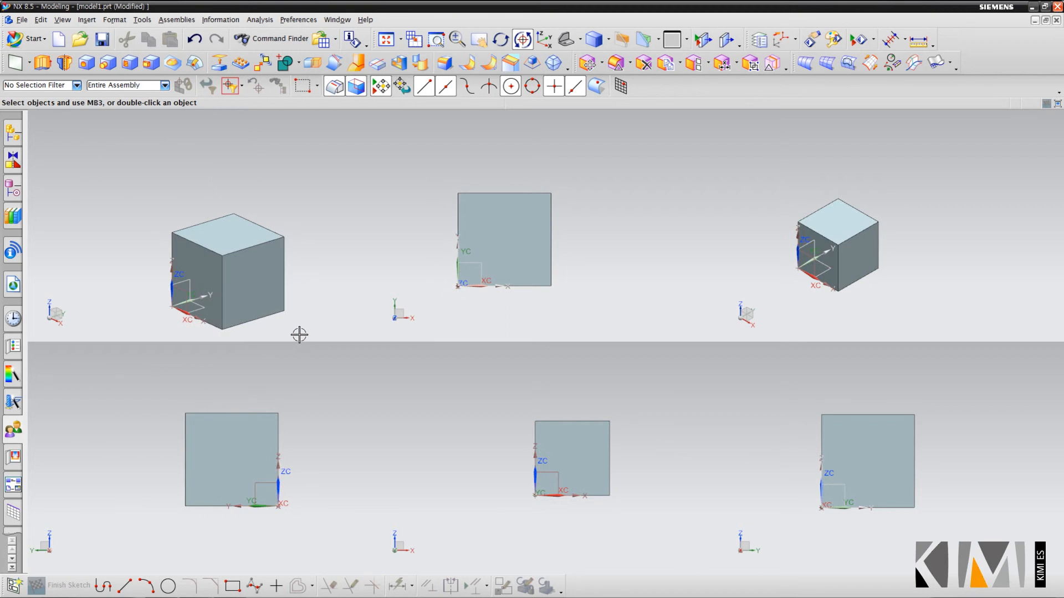
click(414, 40)
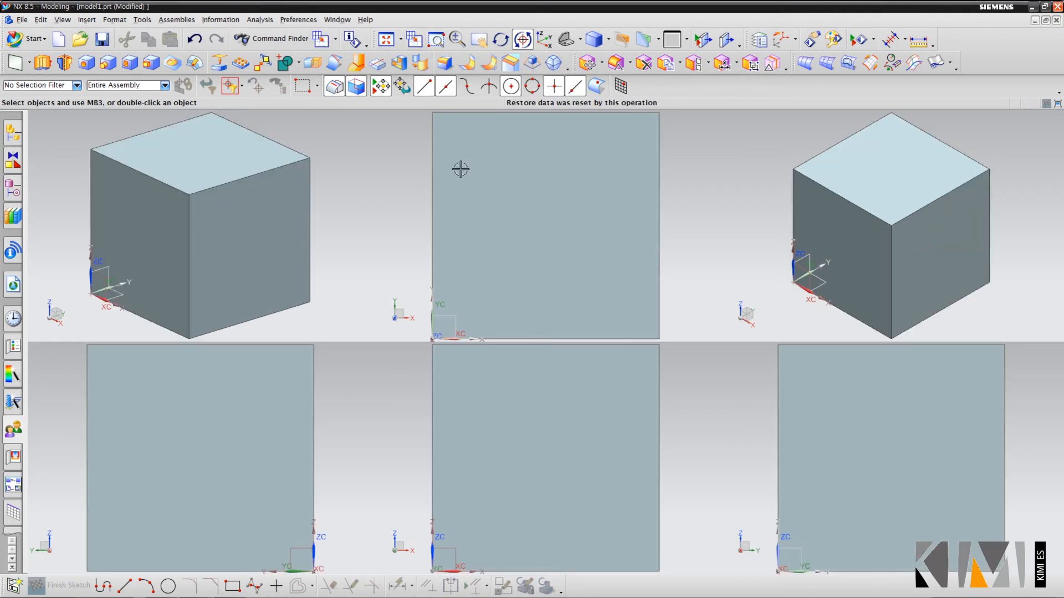
- Zoom out the three upper views and refit them, the Top and isometric views individually and the remaining one with Fit All Views
scroll(460, 169, down, 5)
scroll(328, 201, down, 5)
scroll(963, 209, down, 5)
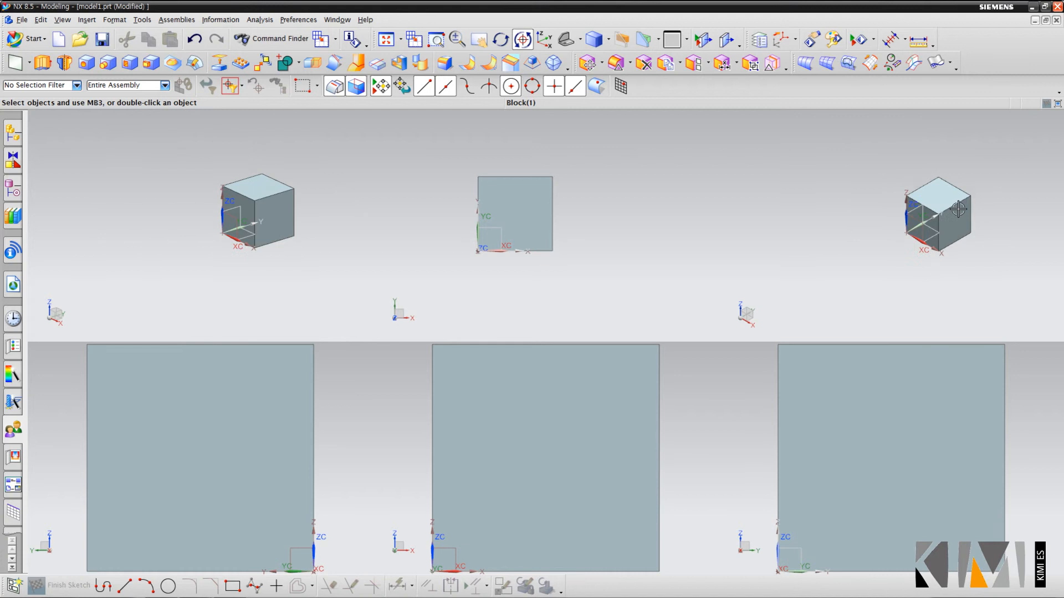
right_click(807, 158)
click(831, 194)
right_click(611, 180)
click(637, 210)
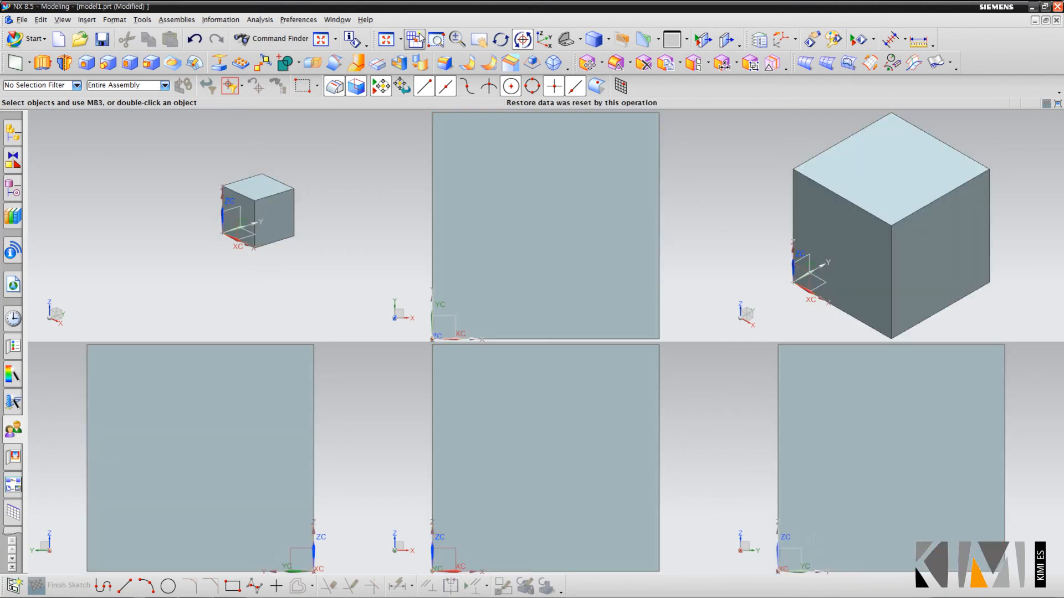
click(416, 39)
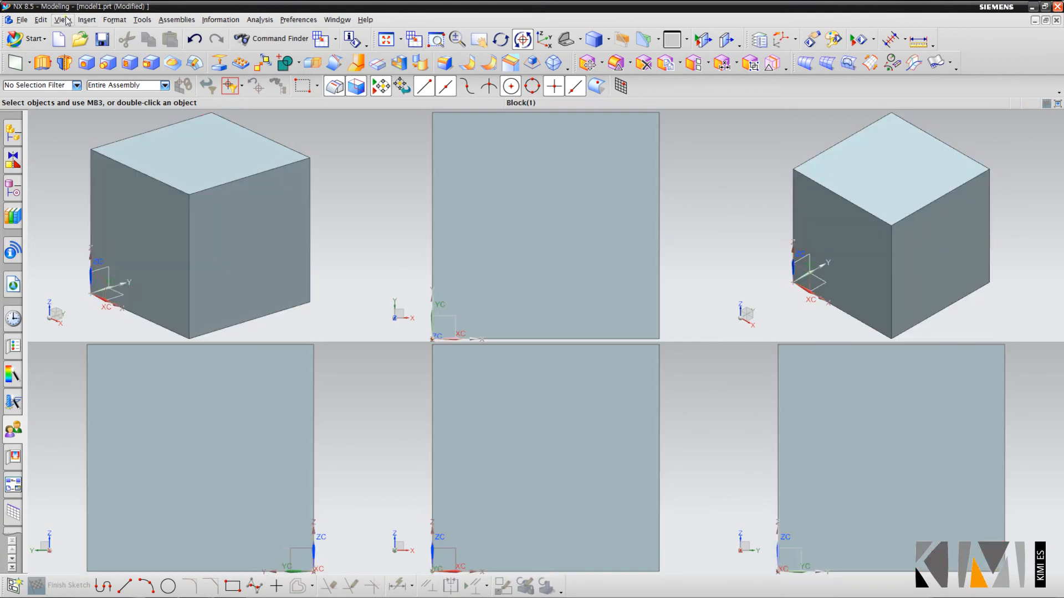
- Switch the display back to the L1 single view layout with all views fitted
click(63, 19)
mouse_move(77, 123)
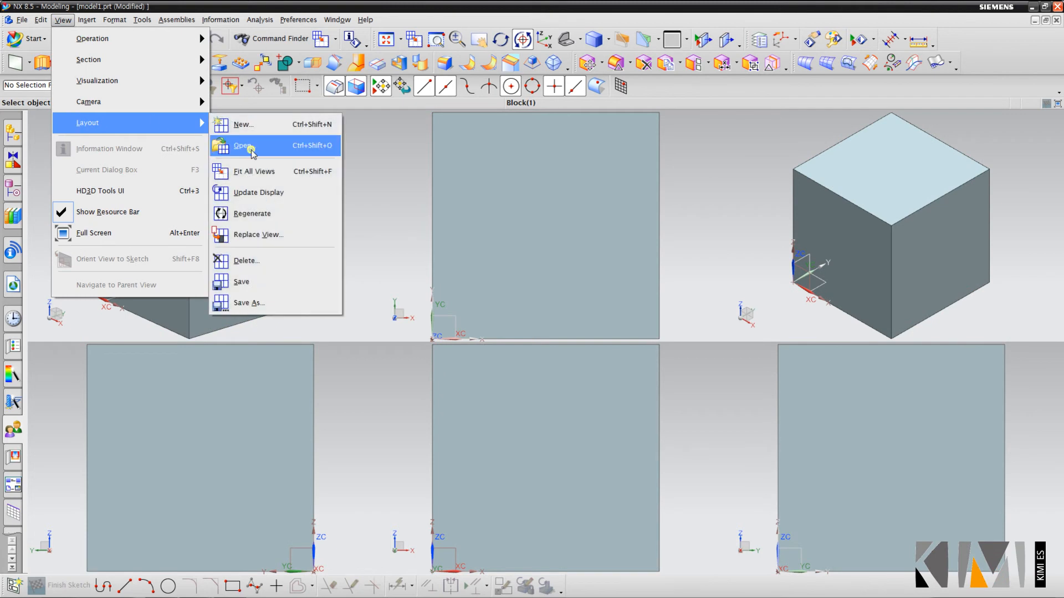
click(251, 147)
click(111, 162)
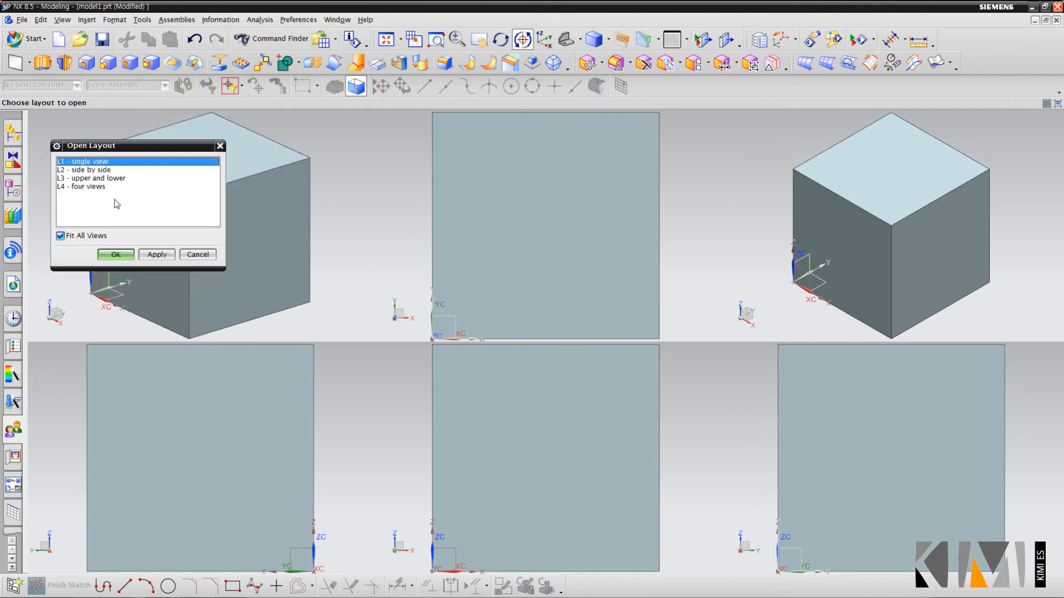
click(116, 253)
- Zoom in on one upper corner of the cube with a zoom rectangle and fit the whole cube in the view again
scroll(263, 271, down, 2)
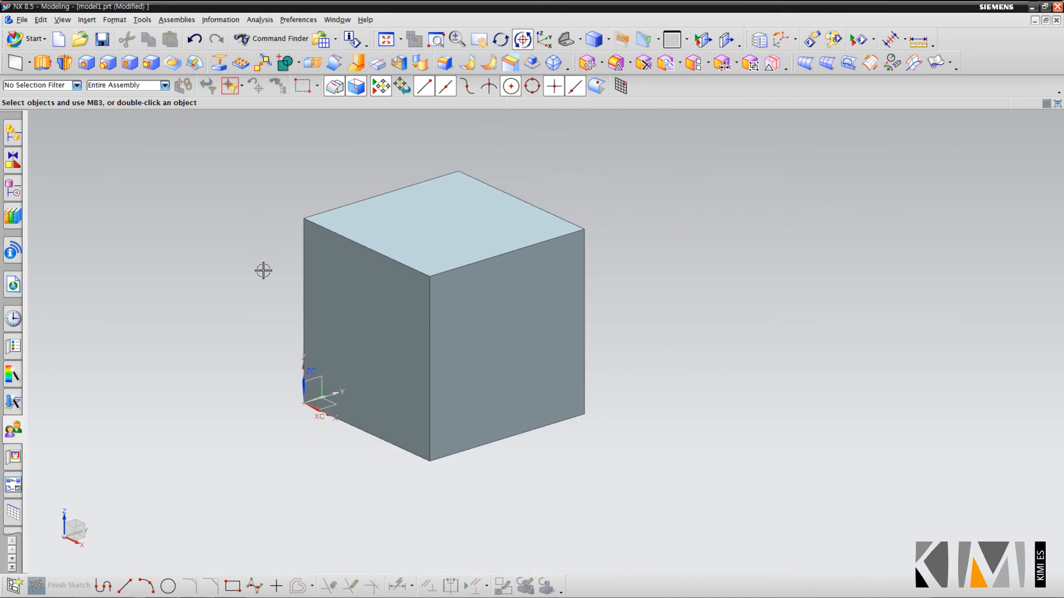
click(401, 39)
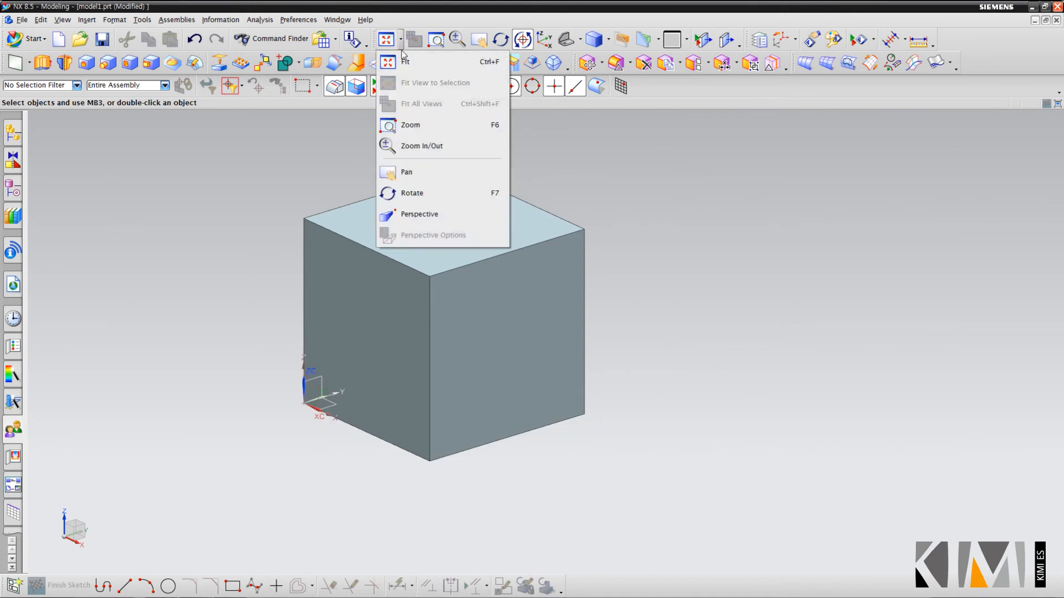
click(410, 126)
drag(286, 200, 359, 263)
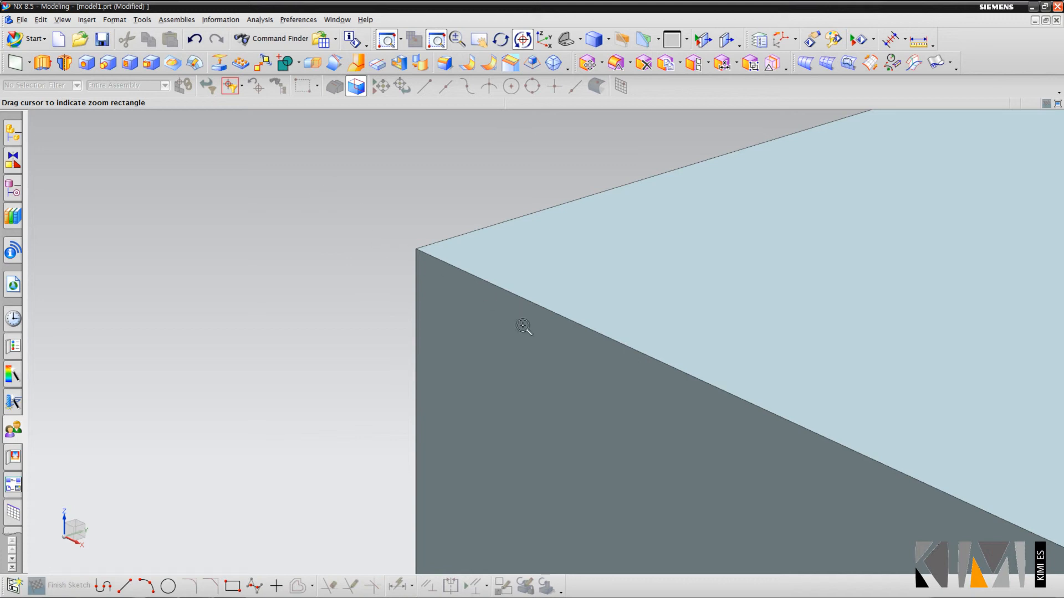
click(401, 40)
click(396, 61)
- Zoom the view out with the Zoom In/Out tool and pan the cube back toward the middle of the view
click(401, 42)
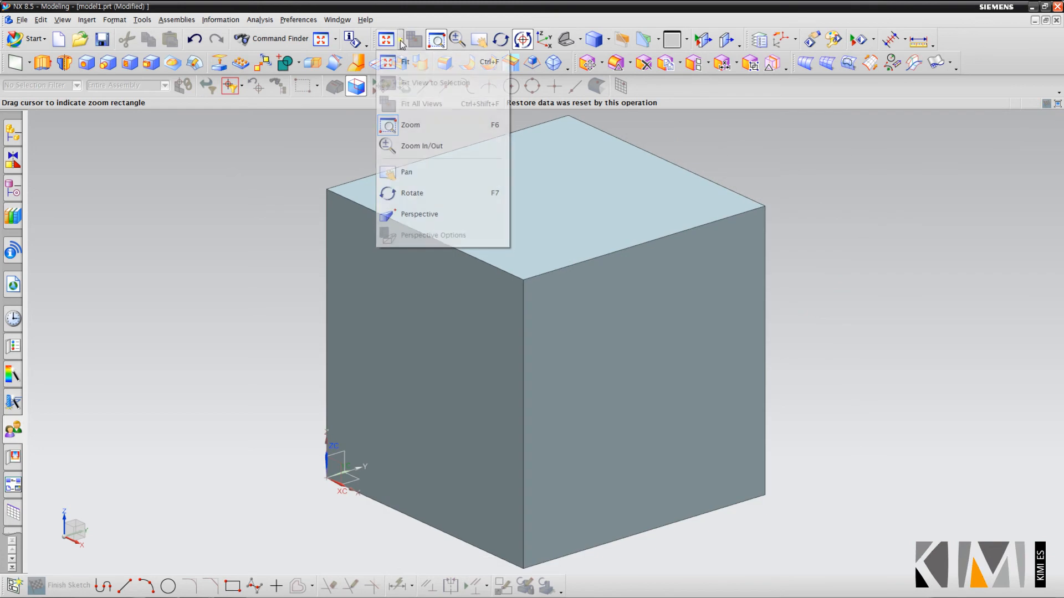
click(421, 145)
drag(757, 290, 612, 392)
click(401, 41)
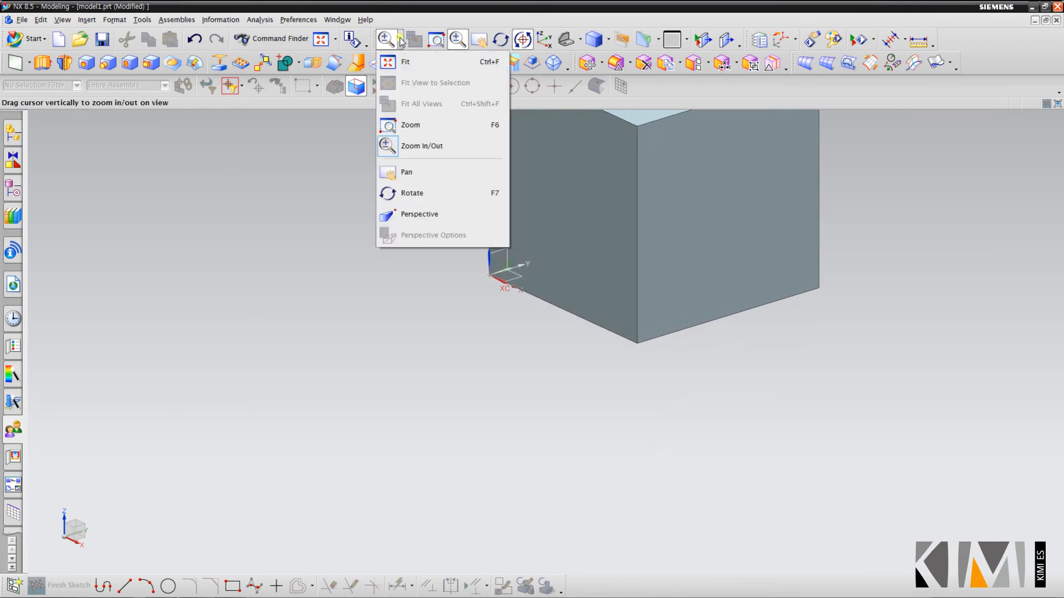
click(407, 175)
drag(604, 206, 526, 210)
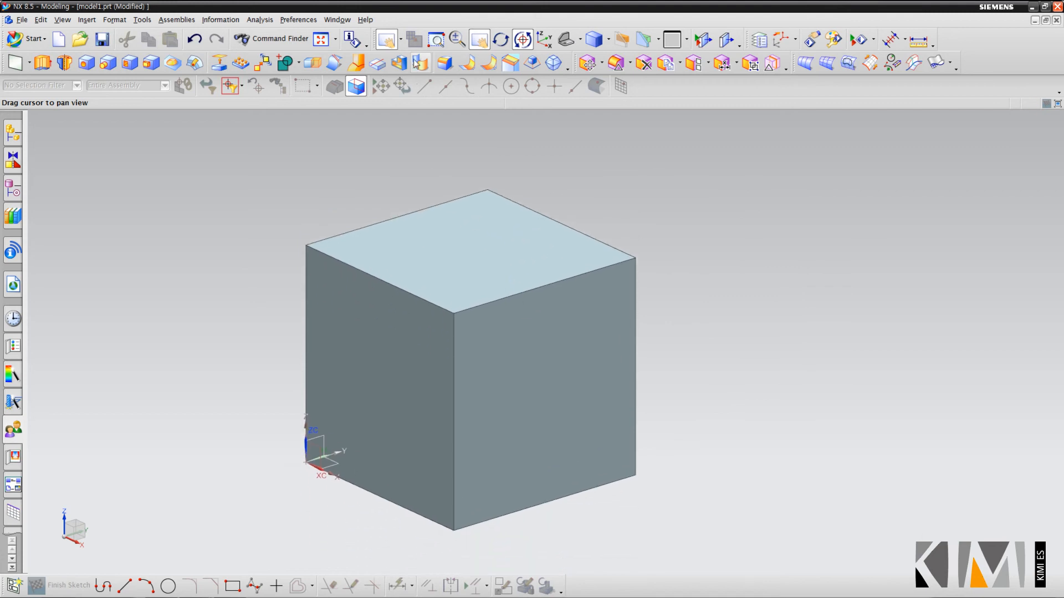
- Rotate the view with the Rotate tool, about the Z axis and about X-Y, to look at the cube from below
click(400, 38)
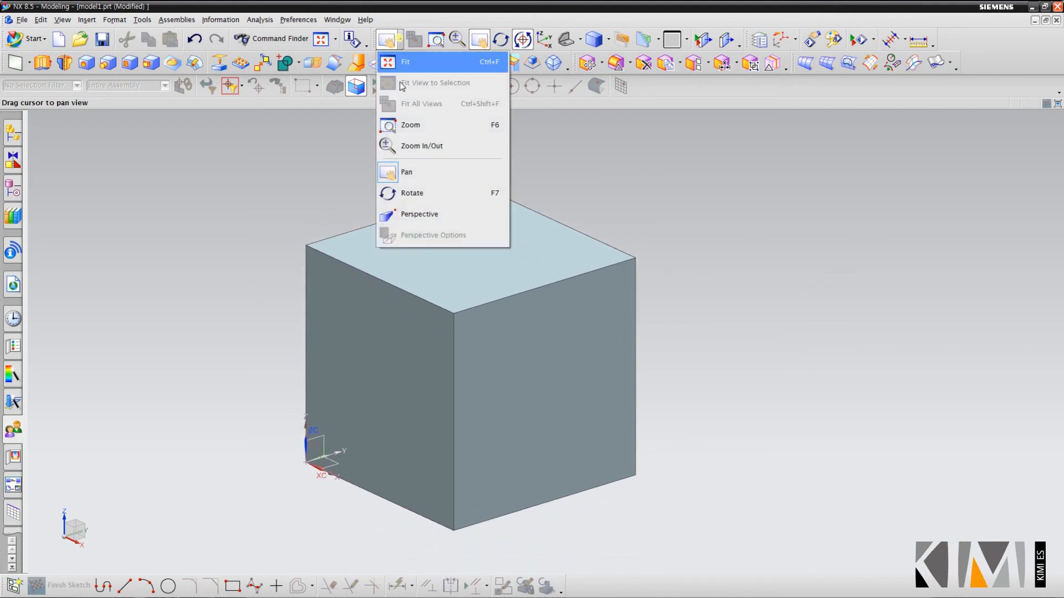
click(403, 197)
drag(406, 224, 489, 112)
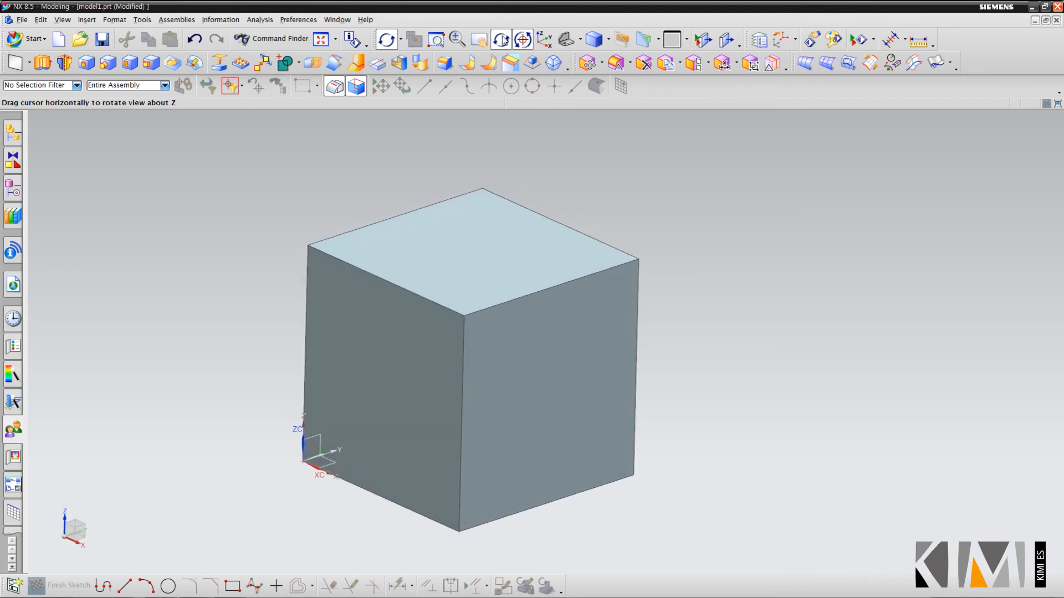
click(525, 42)
drag(404, 244, 579, 171)
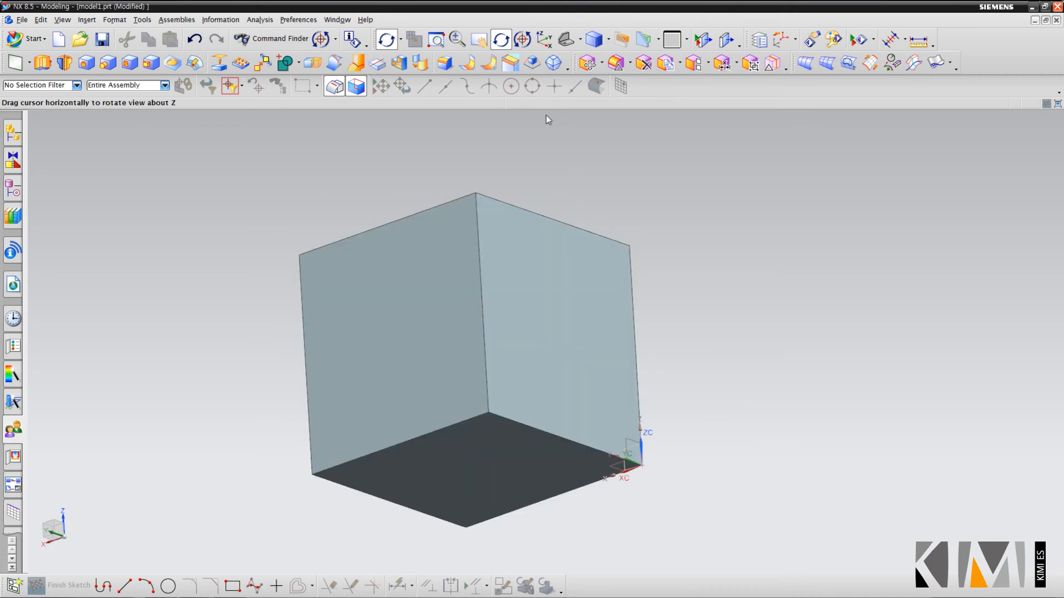
drag(731, 226, 762, 161)
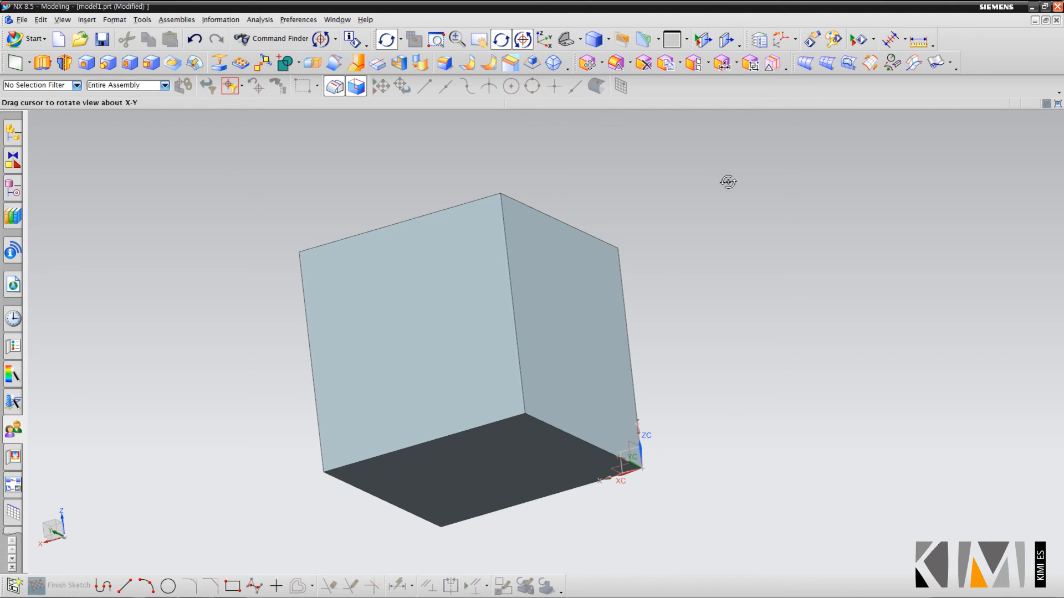
- Set a rotation reference point on the cube's face and rotate the view around it to several orientations
right_click(728, 182)
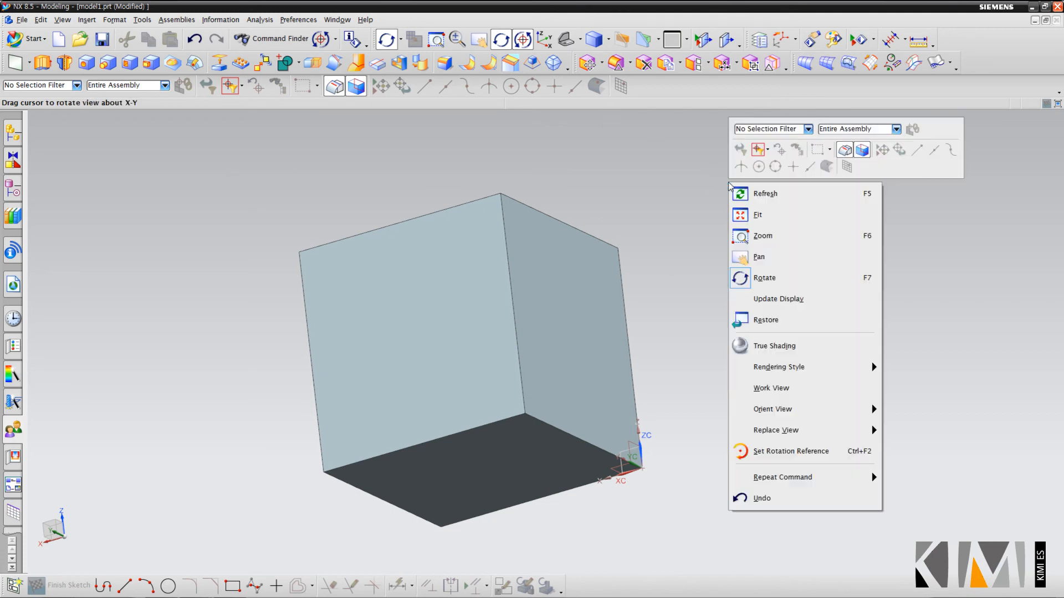
click(783, 452)
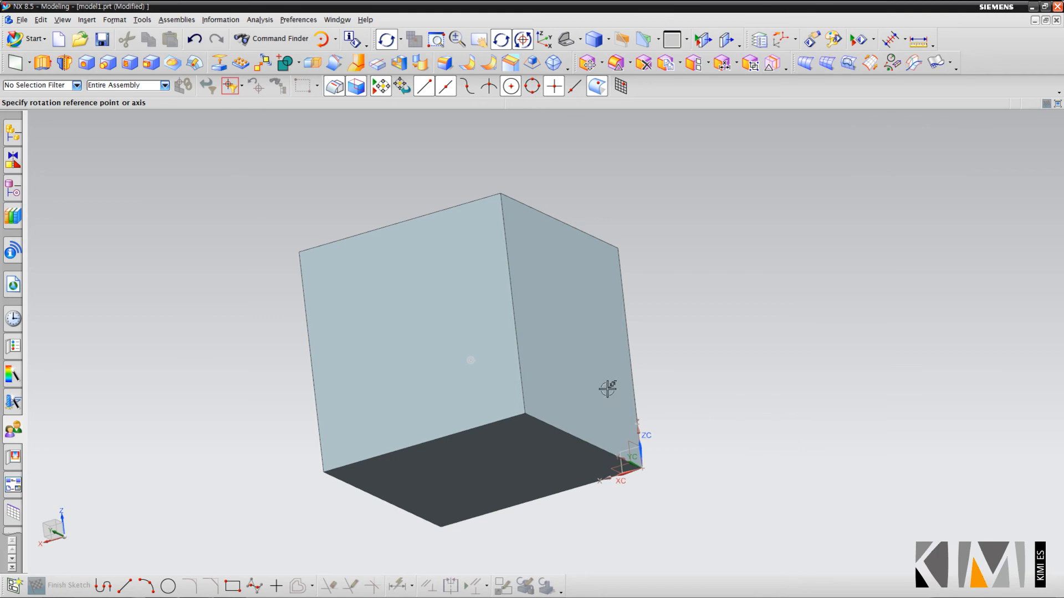
click(500, 343)
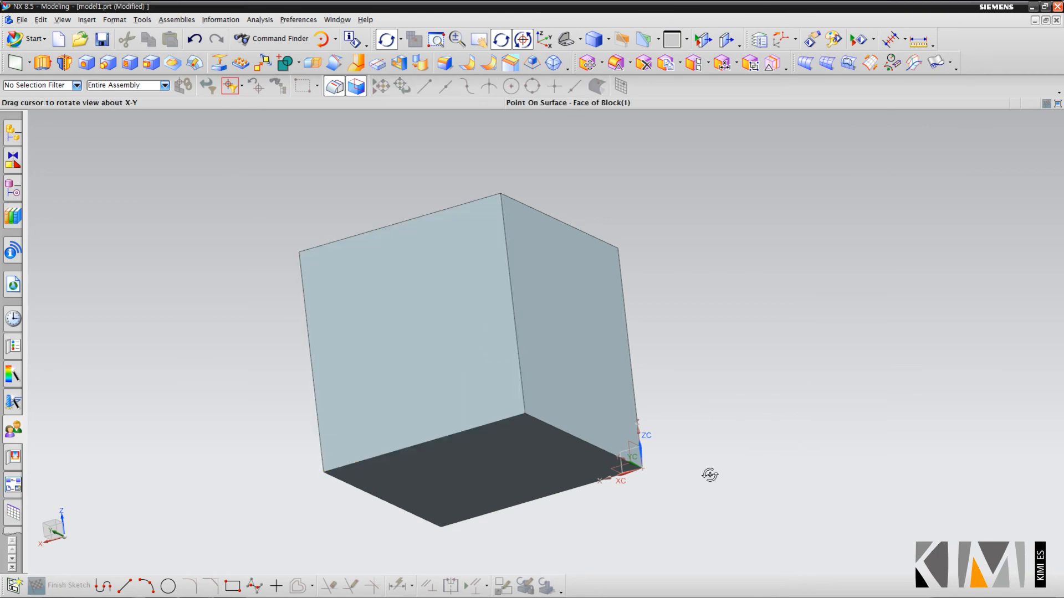
drag(717, 404, 468, 171)
drag(517, 249, 410, 372)
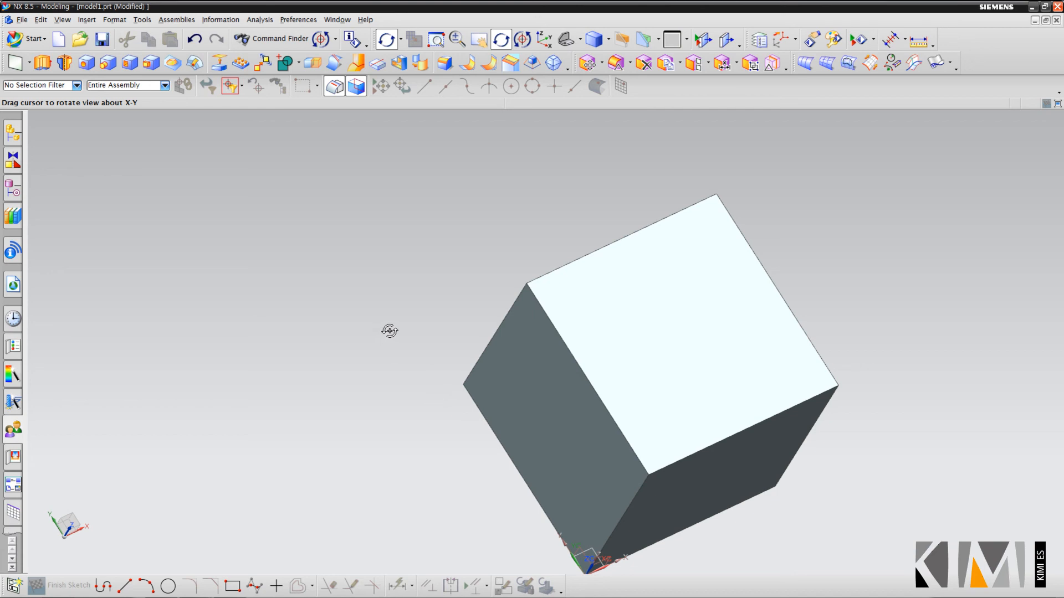
drag(428, 290, 596, 499)
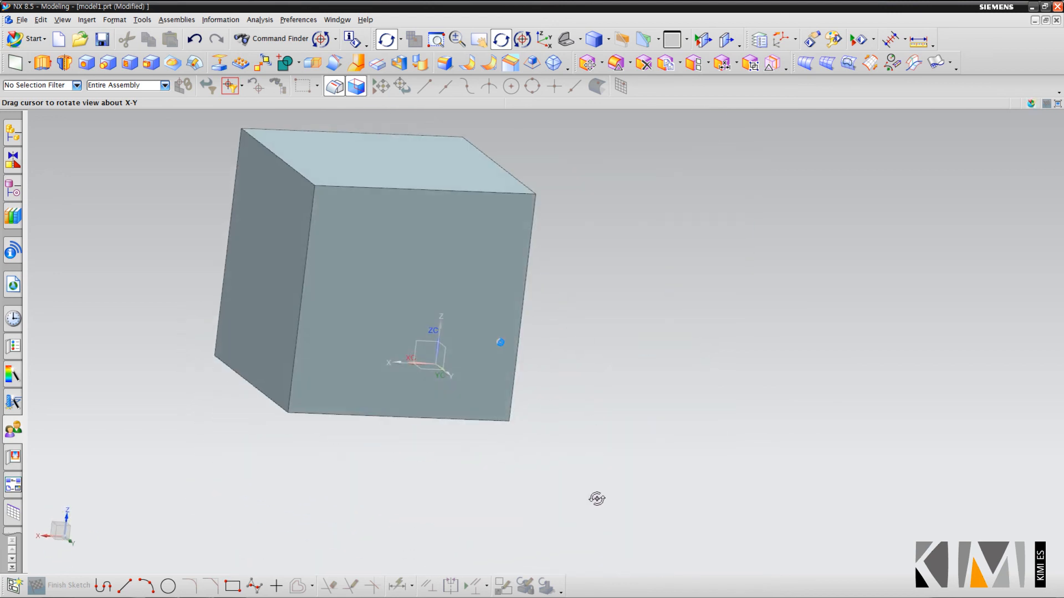
- Clear the rotation reference and rotate the view of the cube freely
right_click(641, 342)
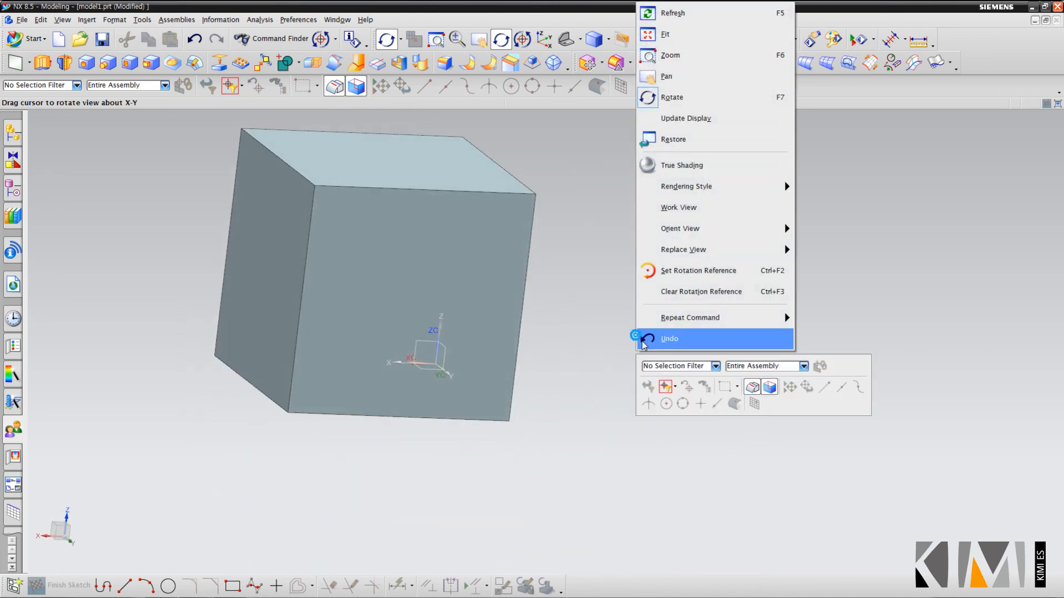
click(674, 292)
drag(653, 368, 785, 412)
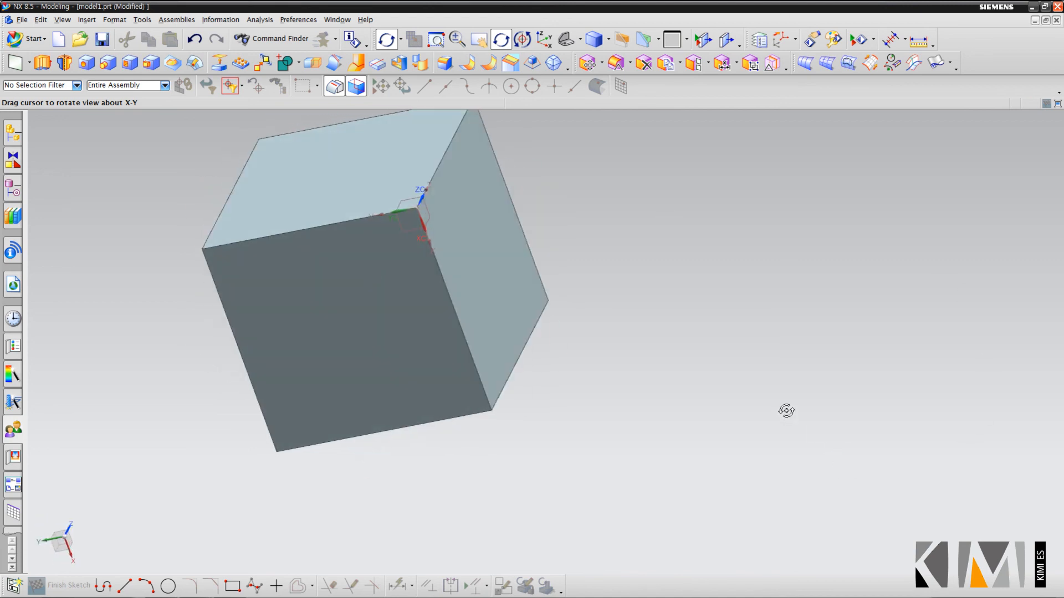
scroll(805, 402, down, 3)
scroll(752, 378, up, 3)
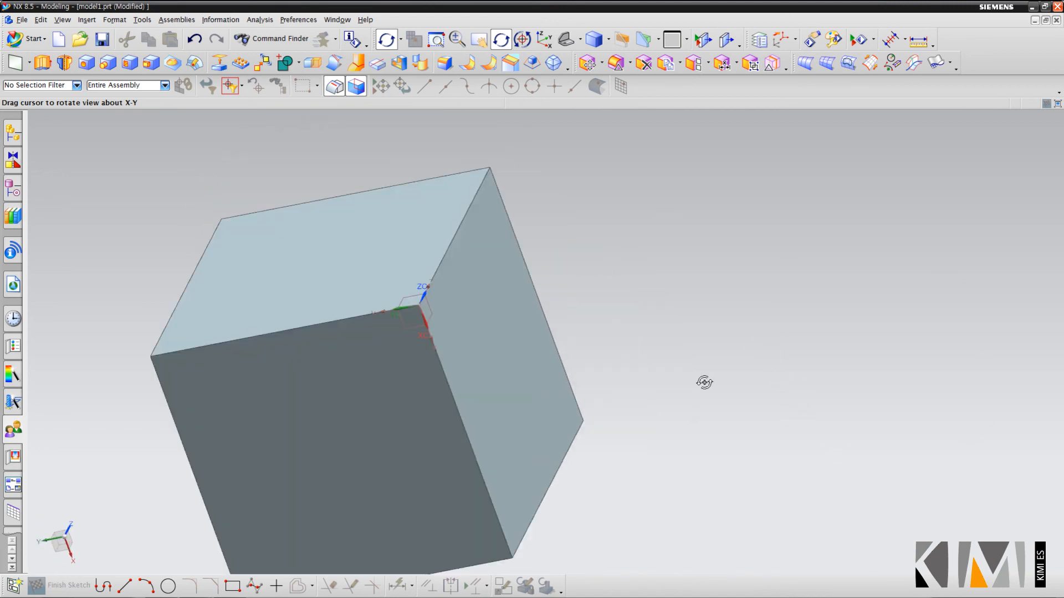
drag(832, 468, 316, 305)
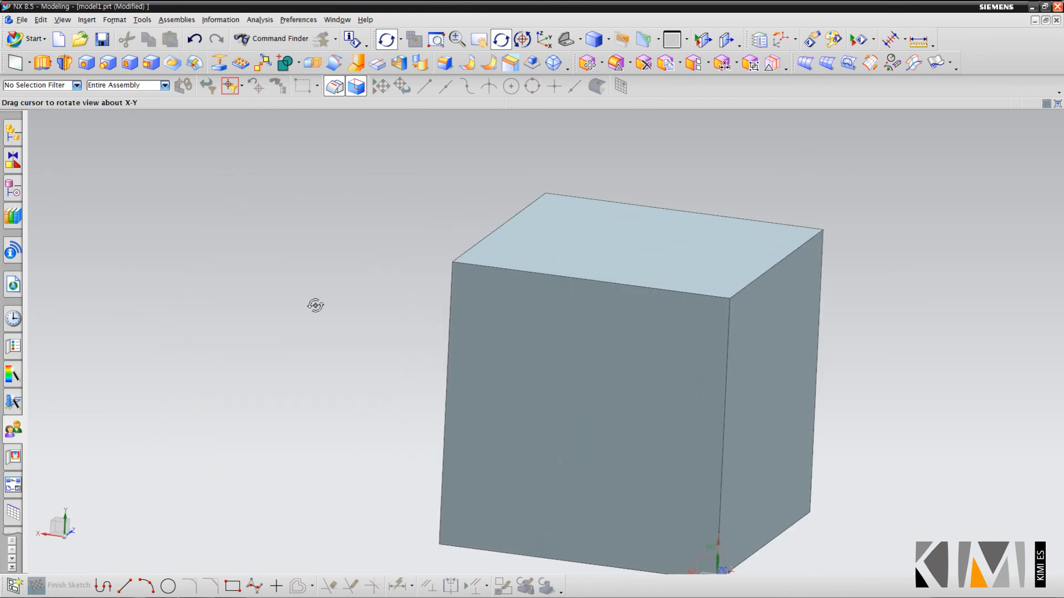
right_click(323, 306)
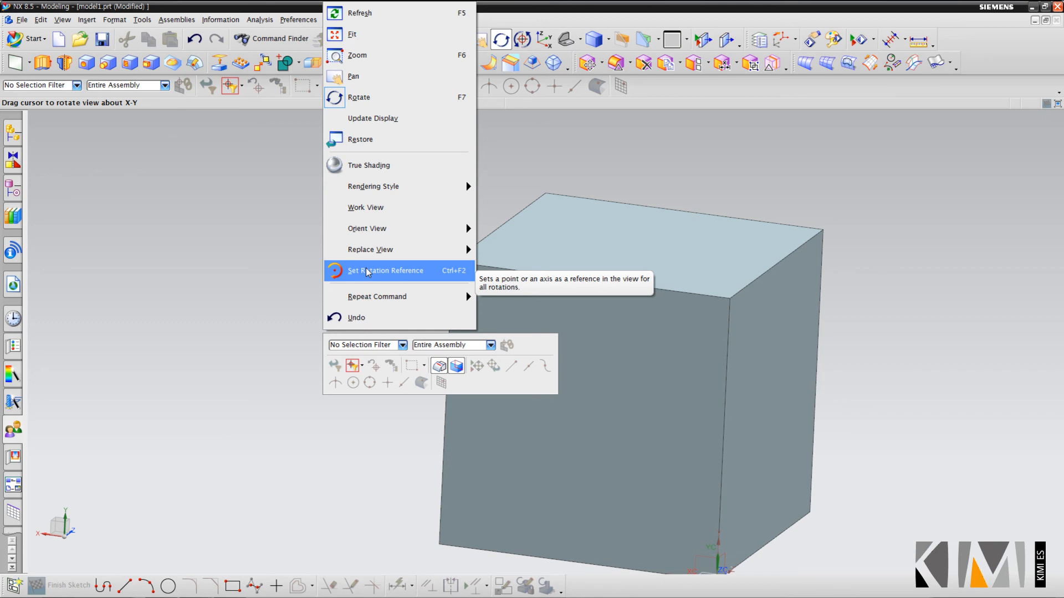
click(289, 264)
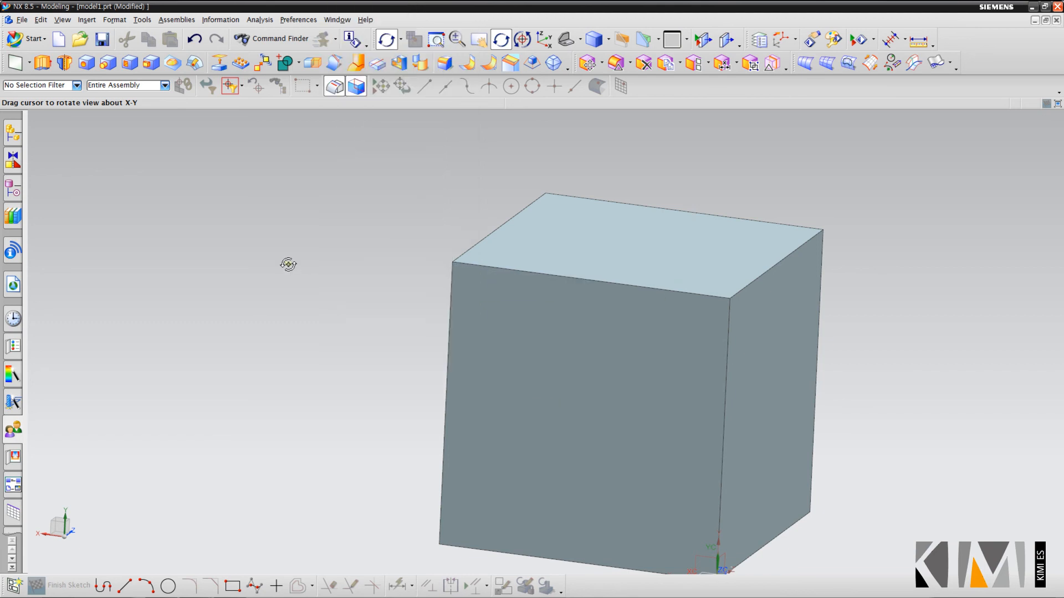